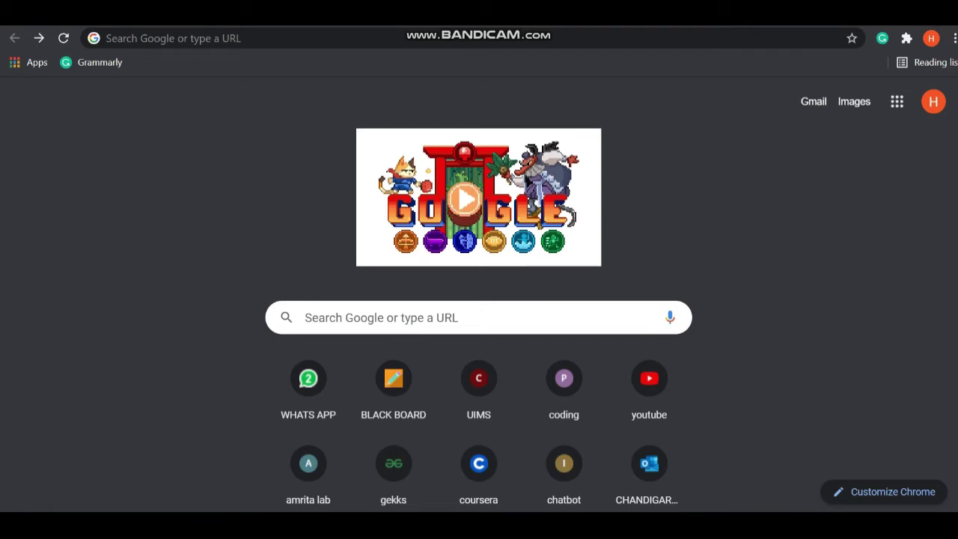
Search Google for 'razorpay' and open the official razorpay.com homepage.
left_click(449, 317)
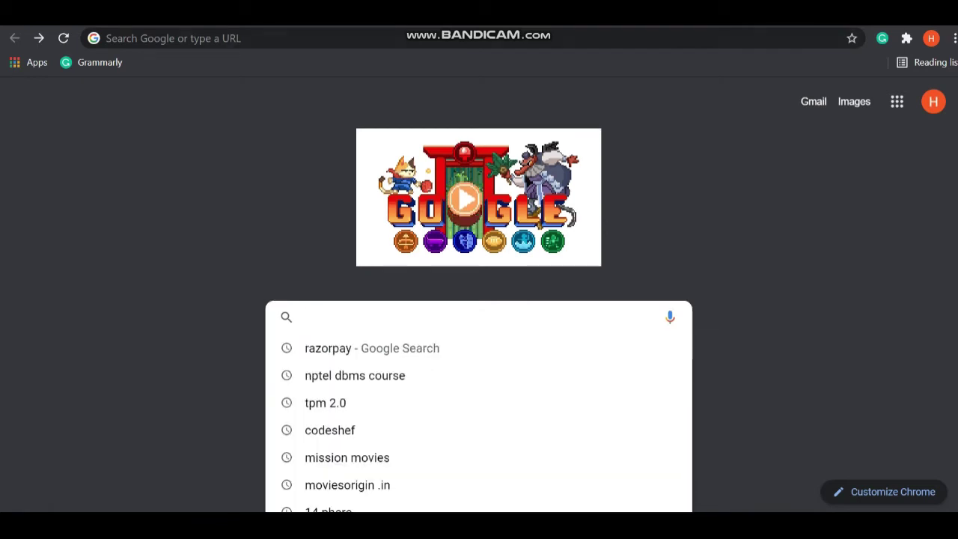
type("razorpay")
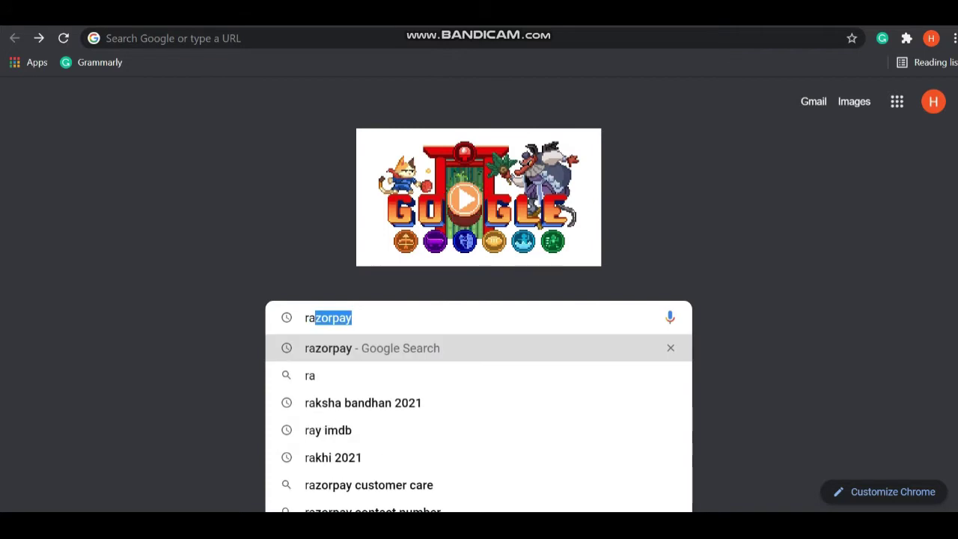
key("Return")
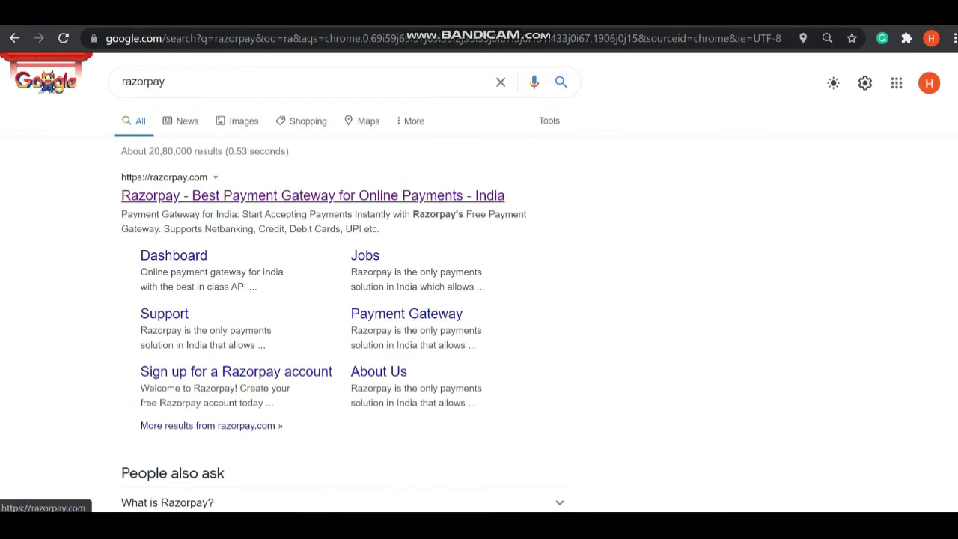
left_click(374, 196)
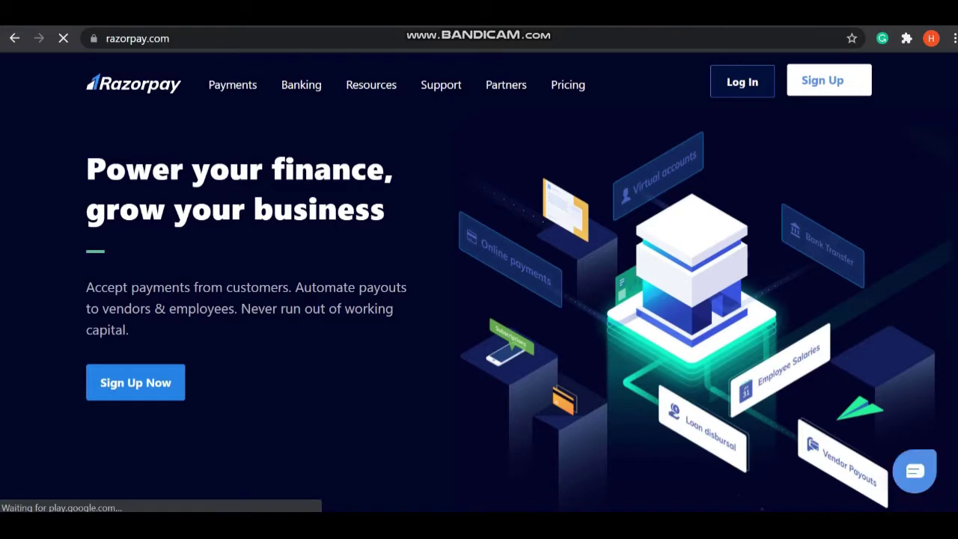
scroll(479, 284, "down", 3)
scroll(479, 284, "up", 3)
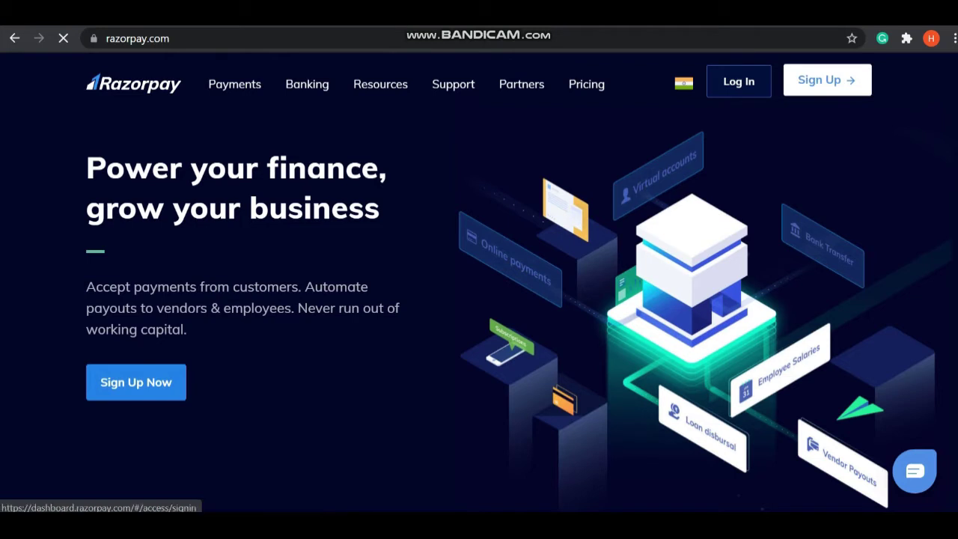
Log in, confirm Test Mode stays selected, and review the home overview showing one ₹1 payment.
left_click(739, 82)
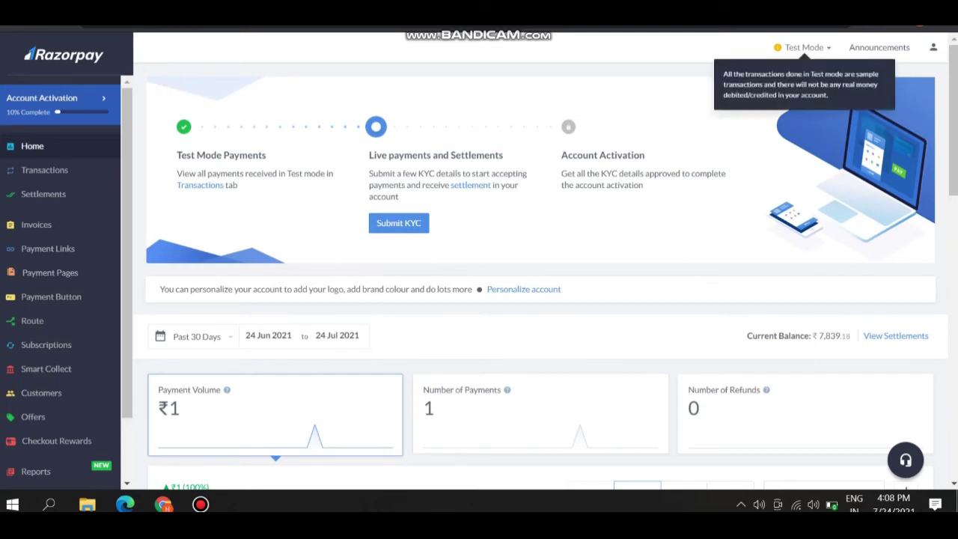
left_click(803, 47)
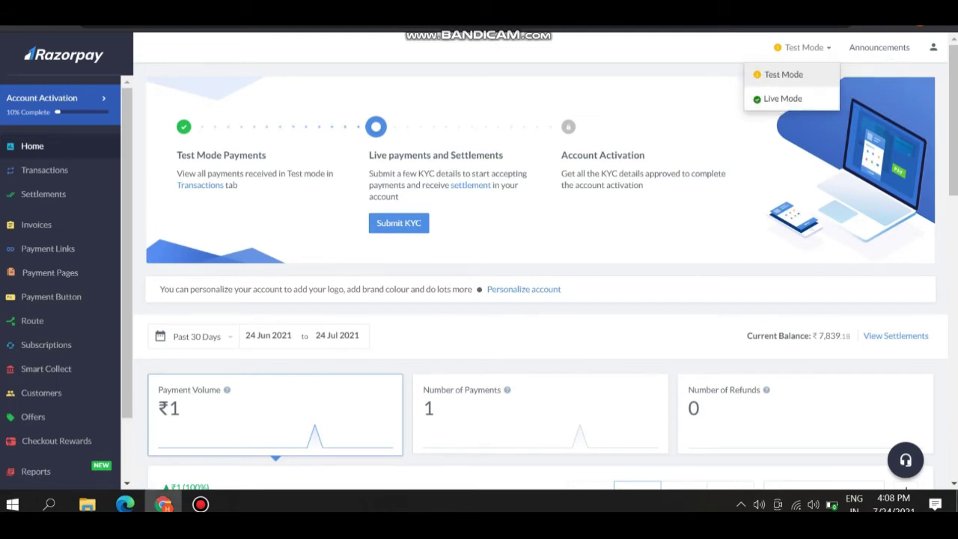
key("Escape")
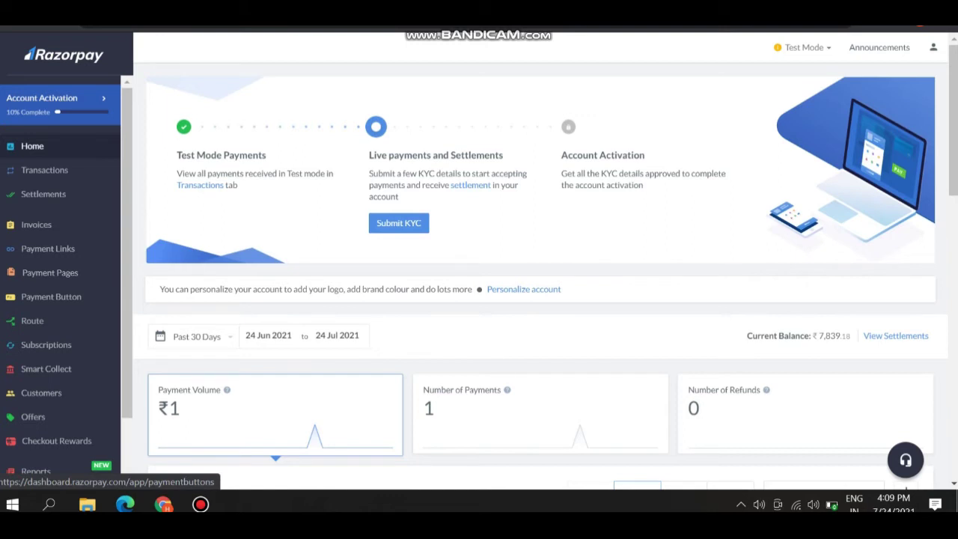
scroll(44, 296, "down", 3)
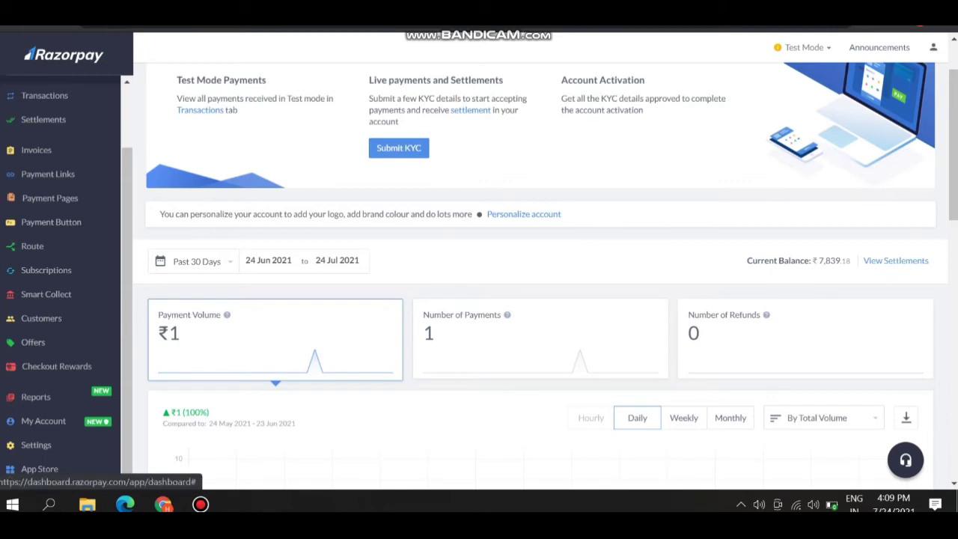
scroll(539, 224, "up", 1)
scroll(60, 224, "up", 1)
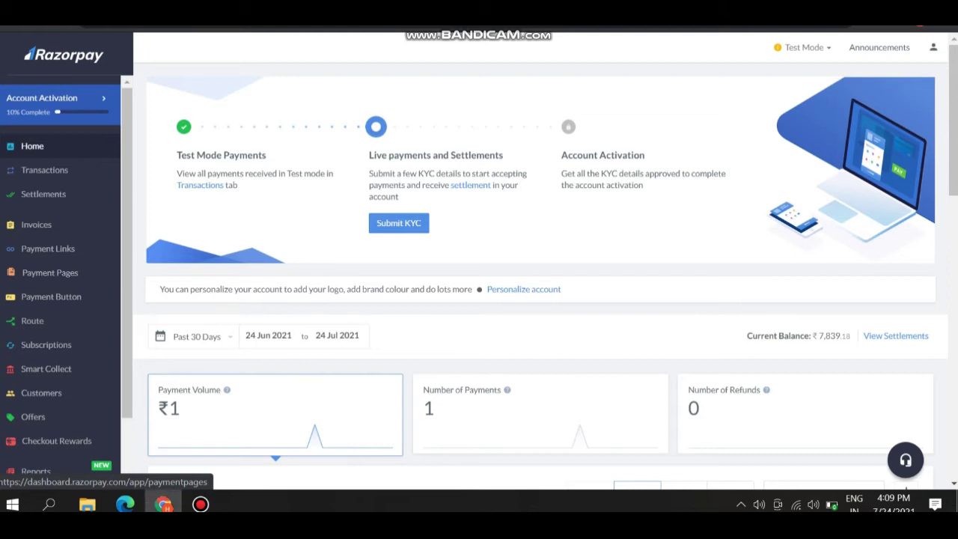
Open the Payment Pages list from the sidebar.
left_click(49, 273)
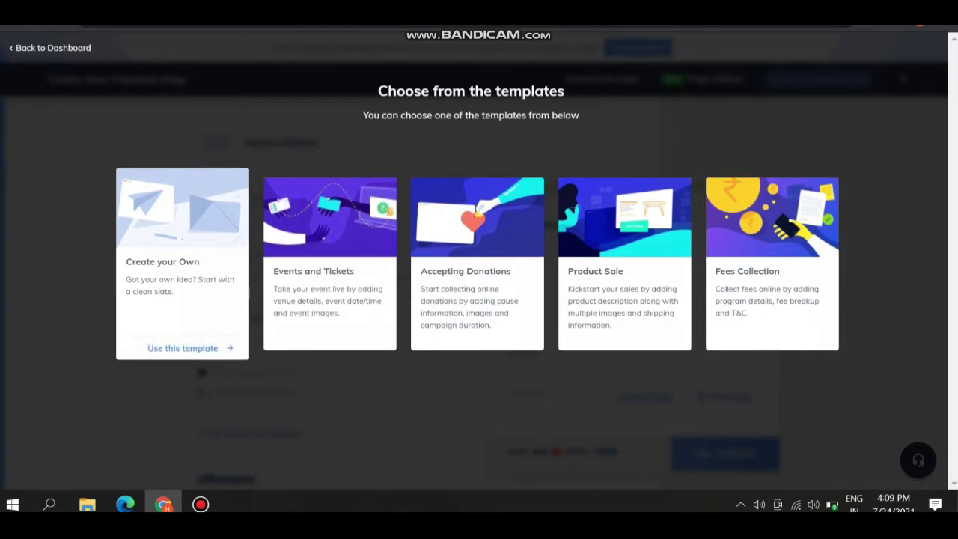
Build a blank SILVER FEATHER APPLE ONLINE STORE page with terms, Customers Decide Amount pricing and a custom Pay button label.
left_click(183, 349)
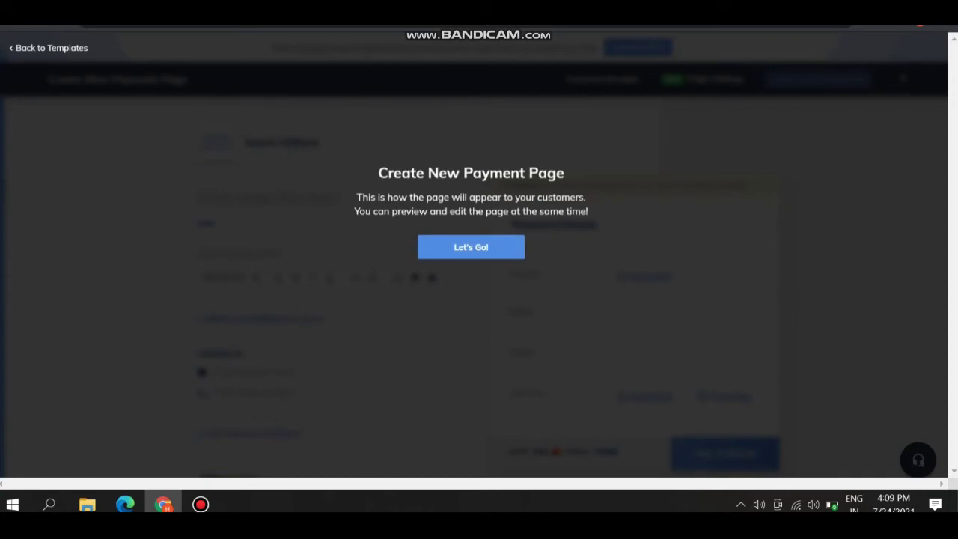
left_click(470, 247)
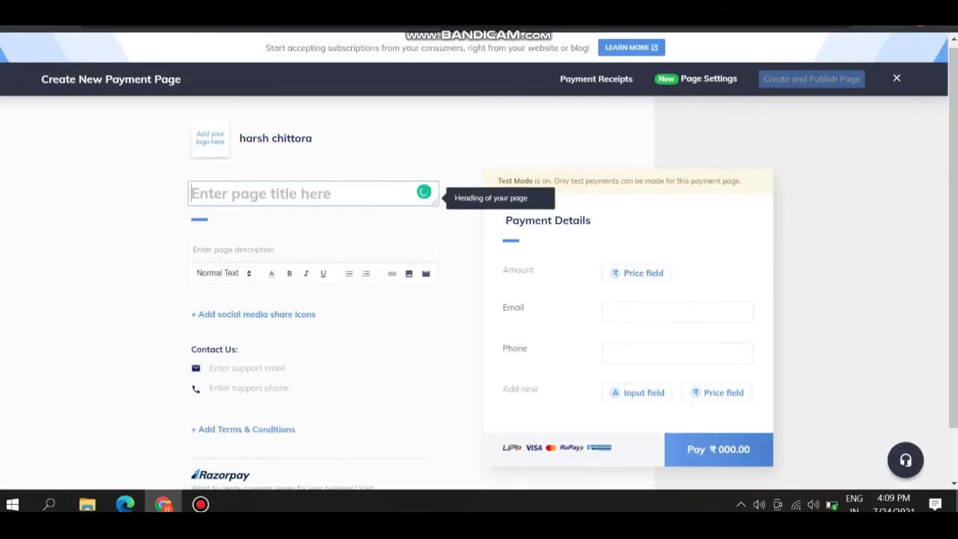
scroll(479, 292, "down", 1)
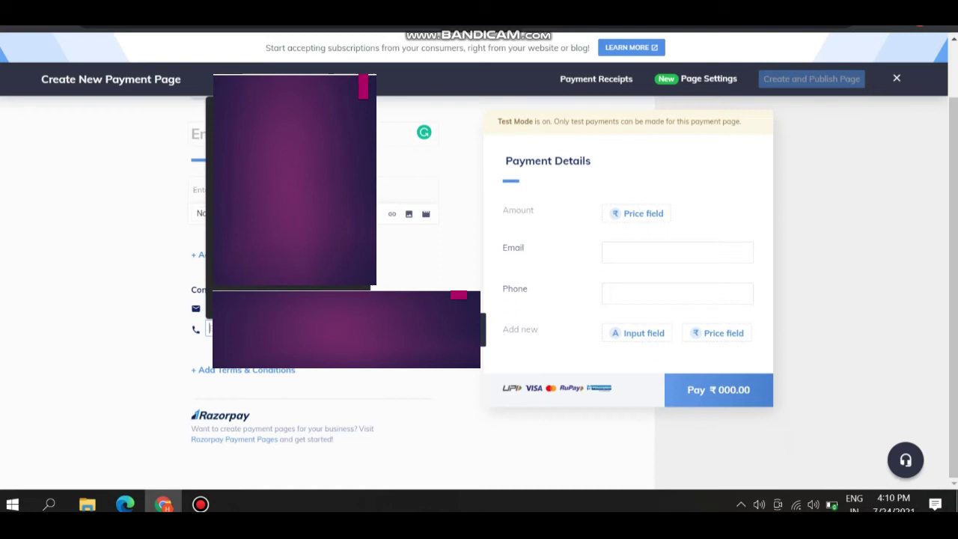
left_click(247, 370)
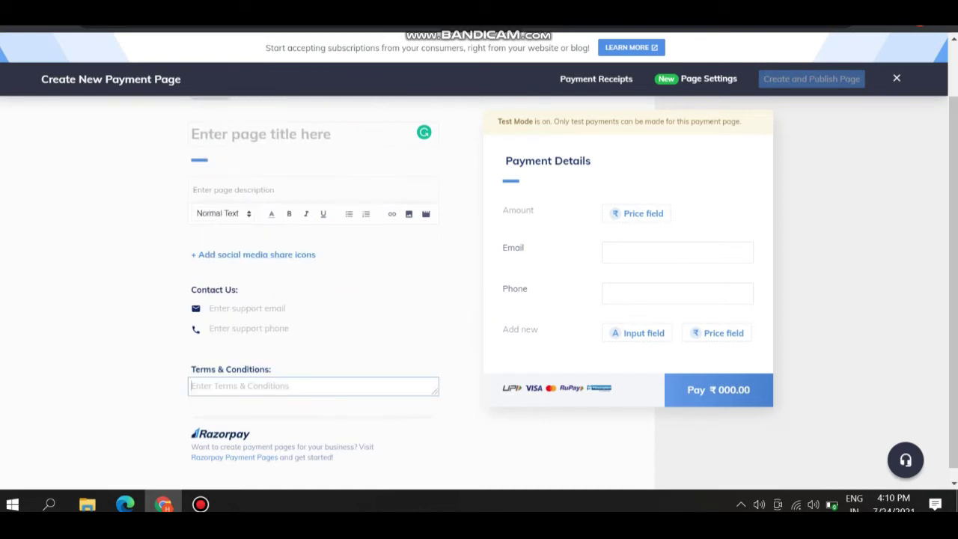
scroll(479, 292, "up", 2)
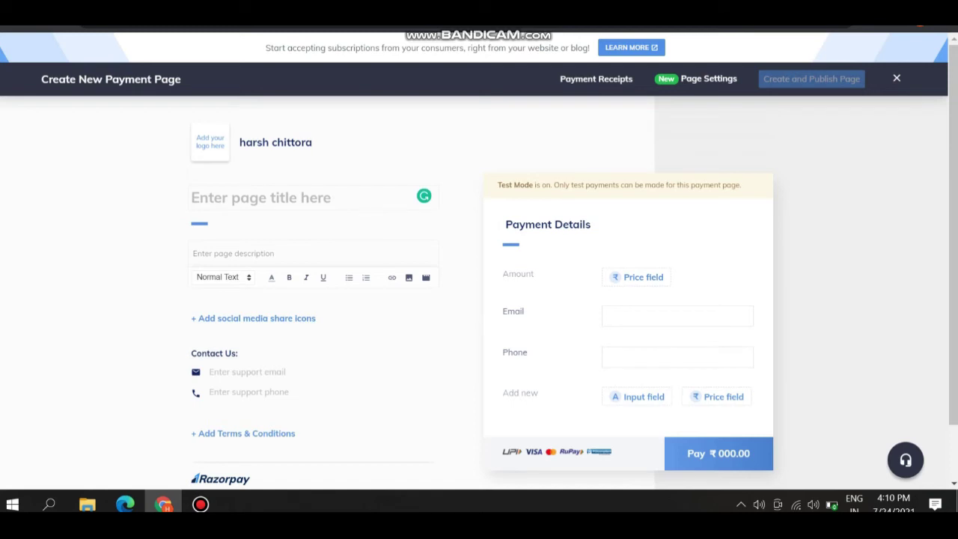
left_click(637, 277)
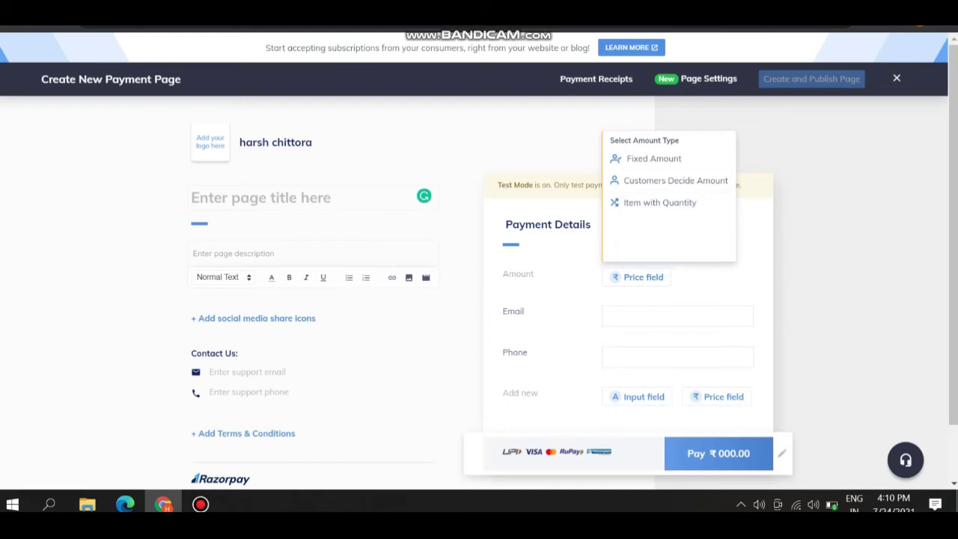
left_click(719, 452)
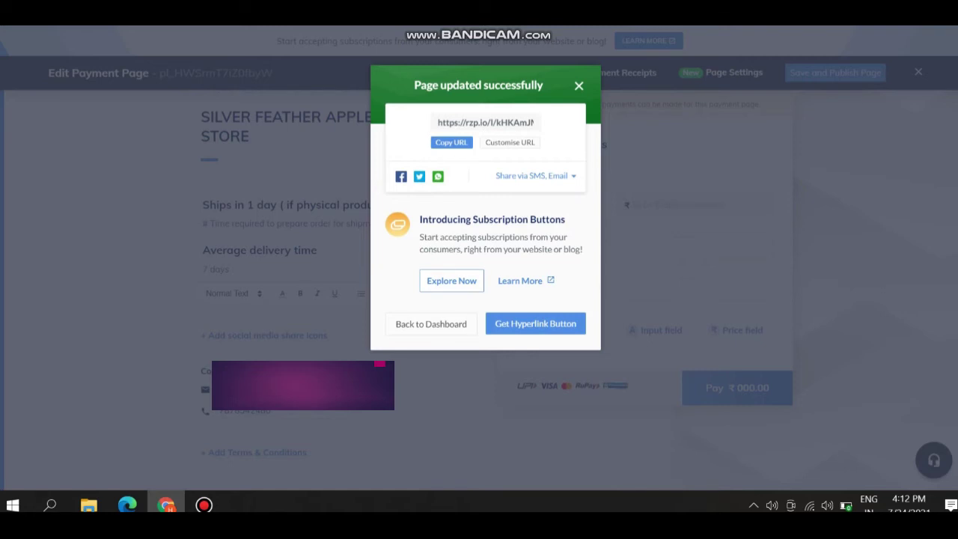
Copy the published page's rzp.io link from the confirmation dialog.
left_click(451, 142)
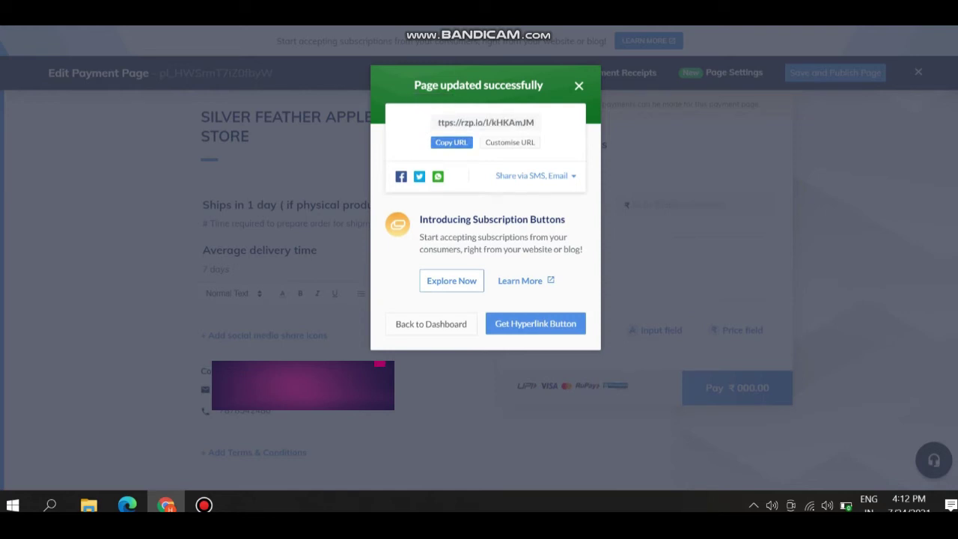
Load the copied rzp.io payment page link in a new browser tab.
key("ctrl+t")
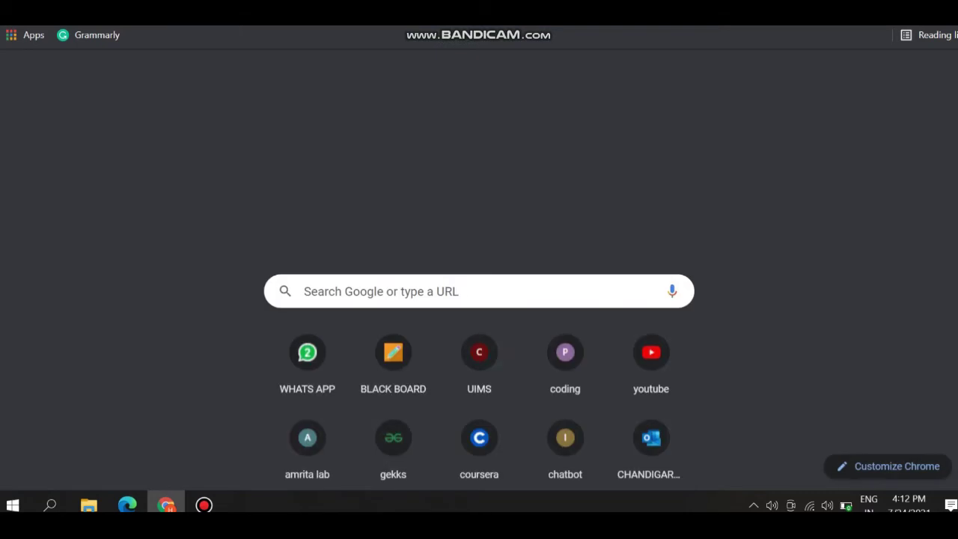
key("ctrl+v")
key("Return")
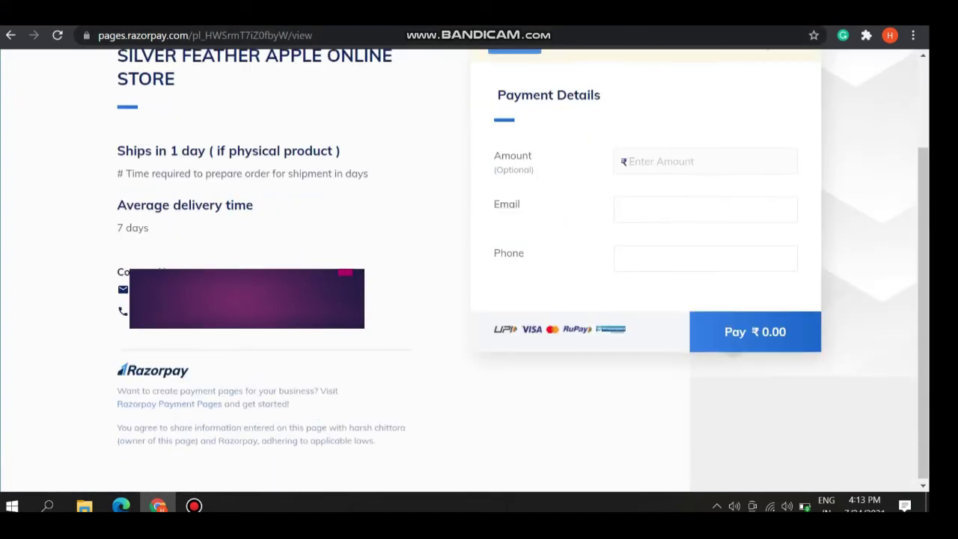
scroll(464, 270, "up", 2)
Enter a ₹600 amount and the payer's email, then choose Card at checkout.
left_click(629, 277)
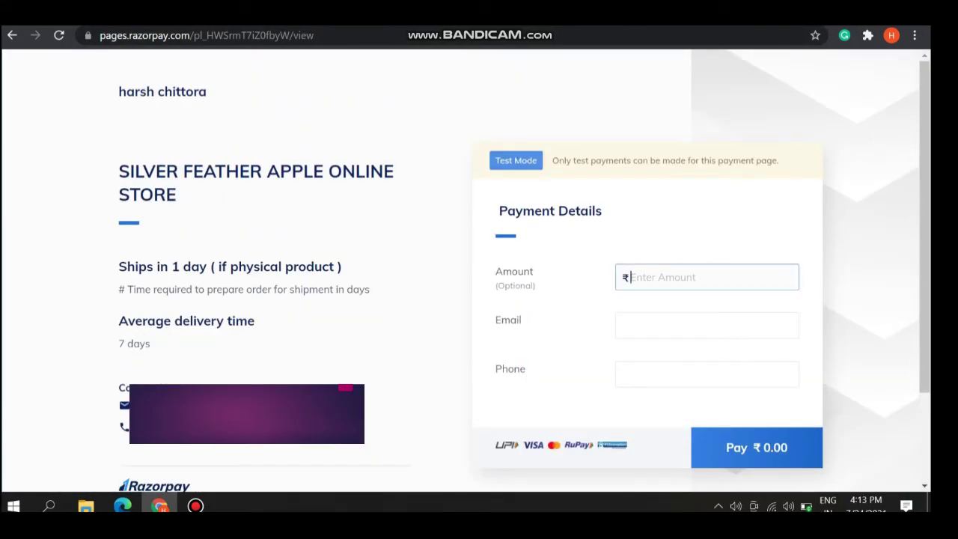
type("600")
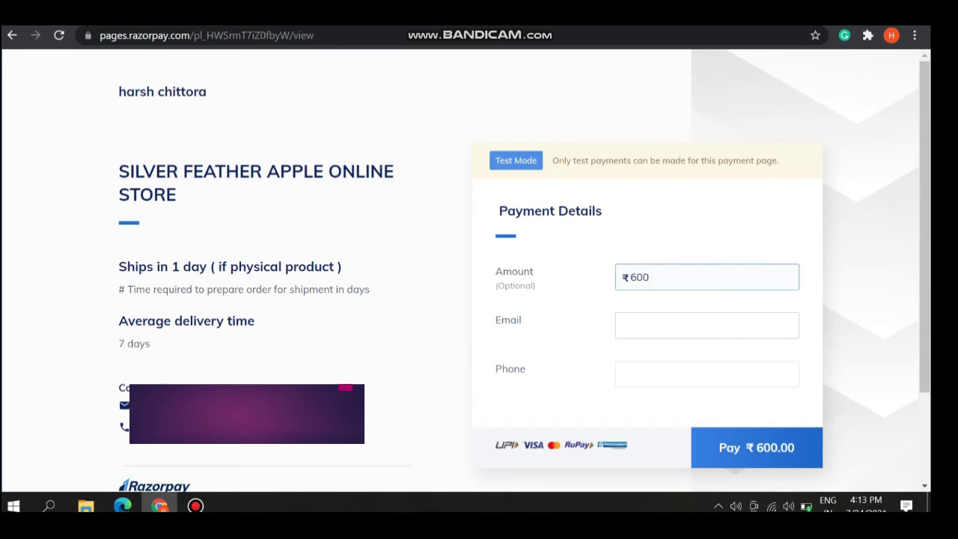
left_click(707, 325)
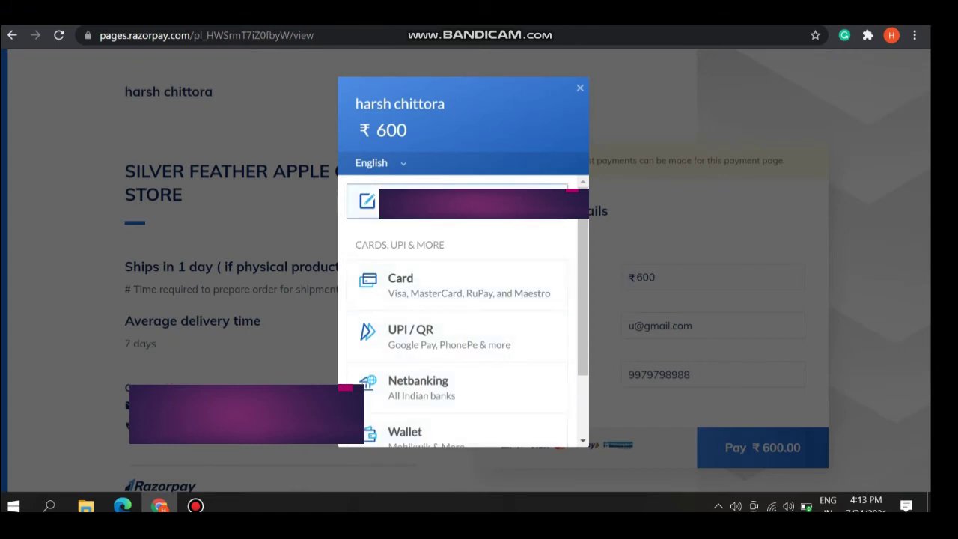
scroll(456, 315, "down", 2)
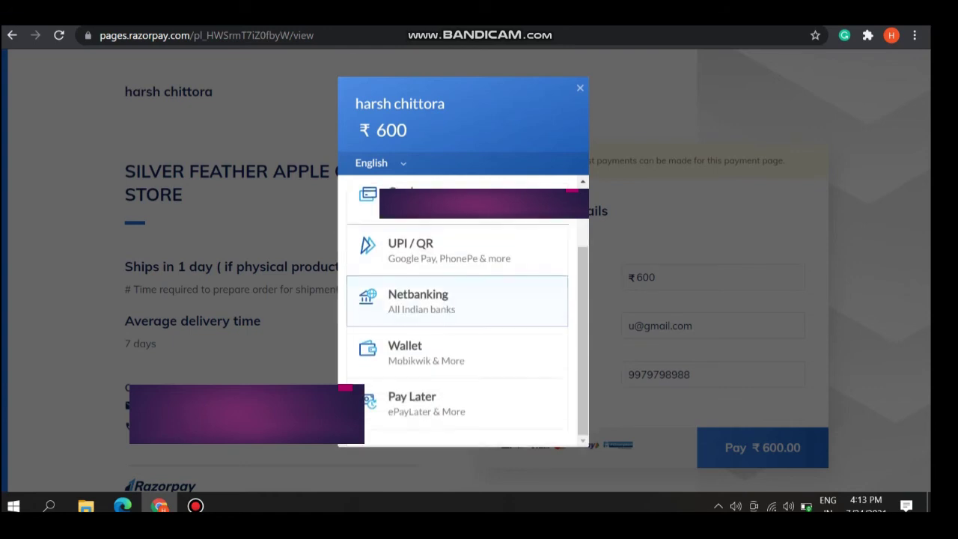
scroll(456, 352, "up", 2)
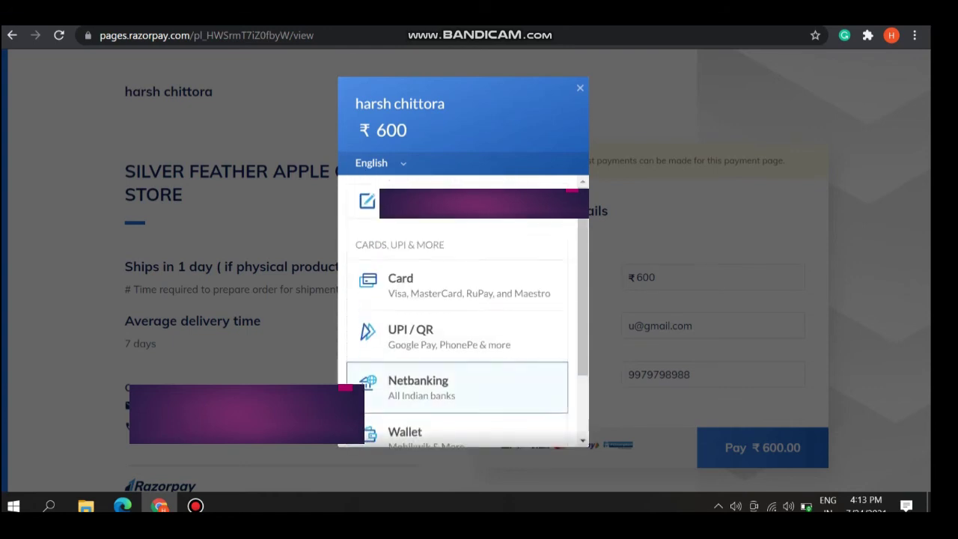
scroll(456, 315, "down", 1)
left_click(449, 182)
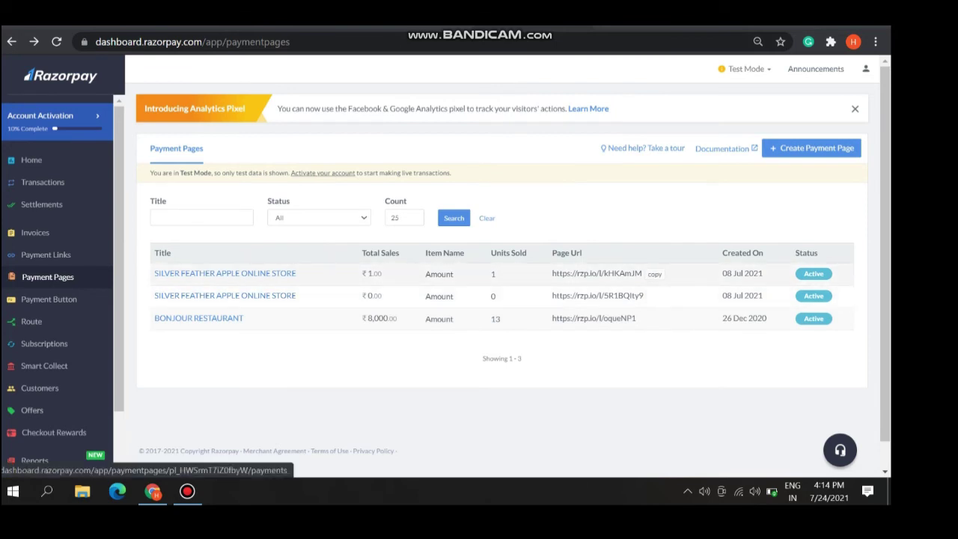
Open the first SILVER FEATHER APPLE ONLINE STORE page and view its ₹1 captured and ₹8,925 failed transactions.
left_click(225, 273)
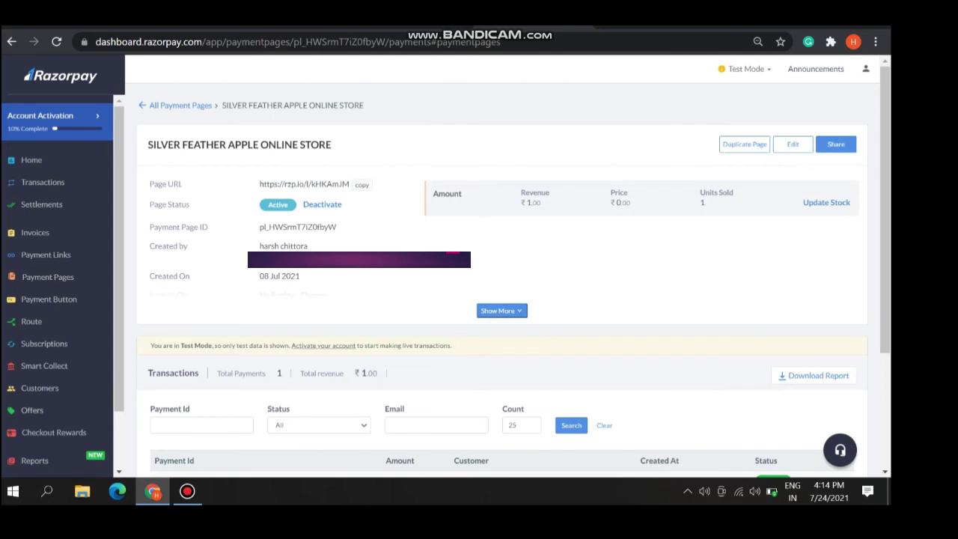
scroll(501, 299, "down", 1)
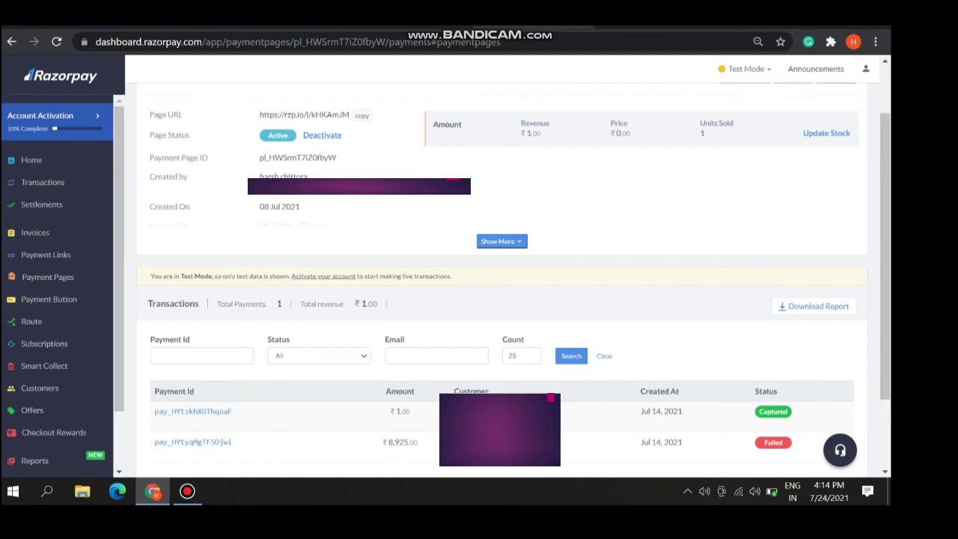
Cancel deactivating the store page, check the Download Report options, and go back to Payment Pages.
left_click(322, 135)
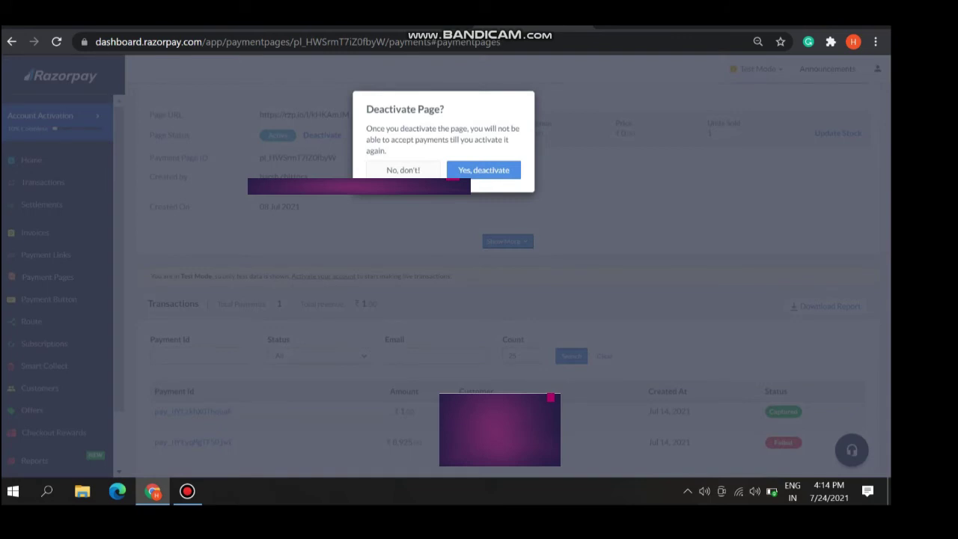
left_click(403, 170)
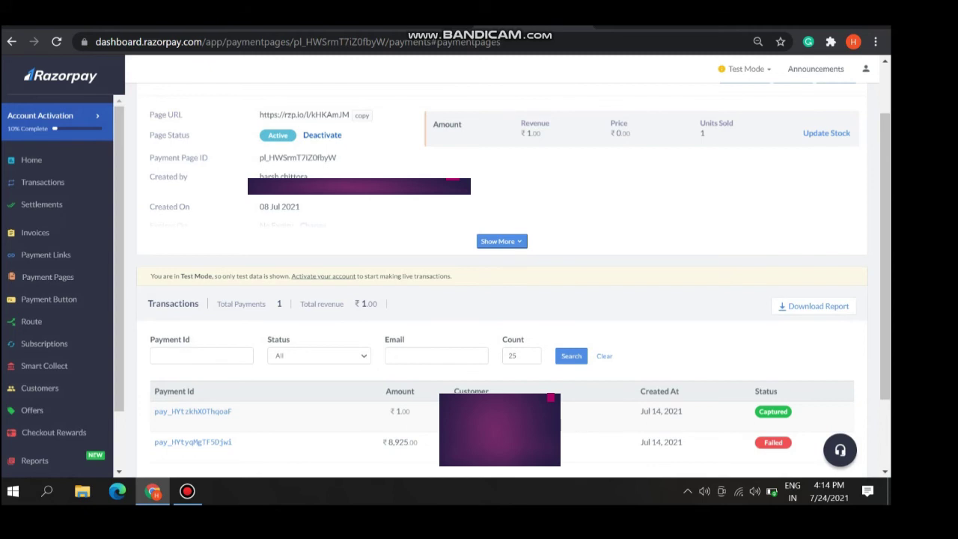
scroll(501, 277, "down", 3)
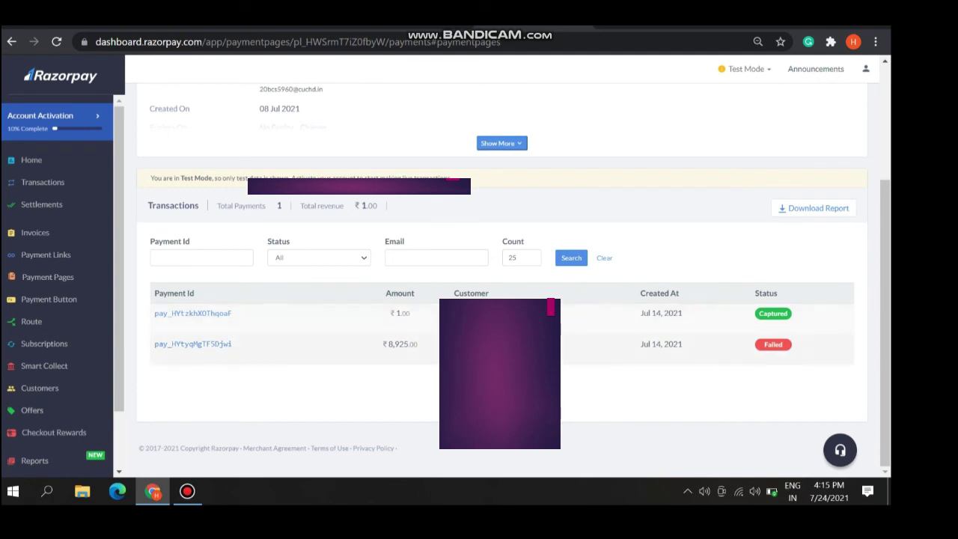
left_click(814, 208)
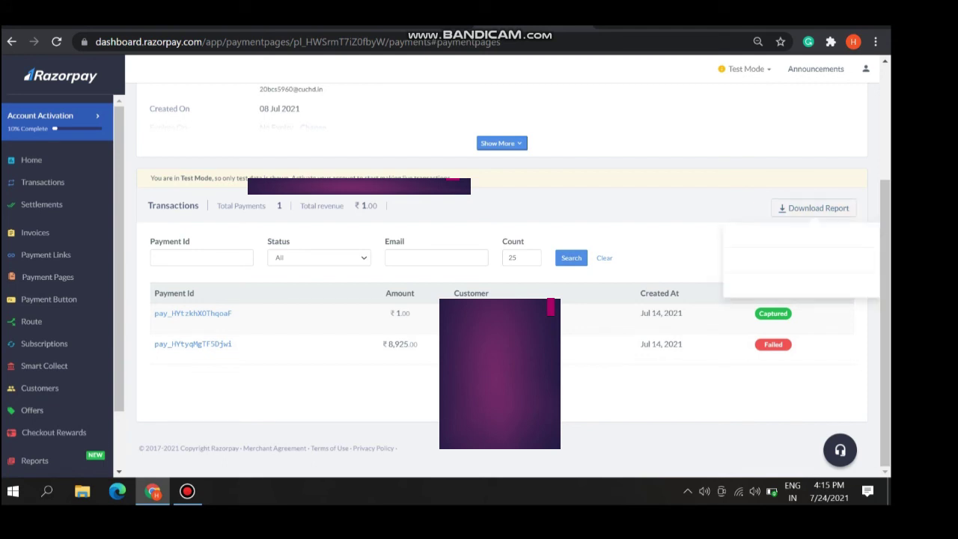
scroll(502, 299, "up", 5)
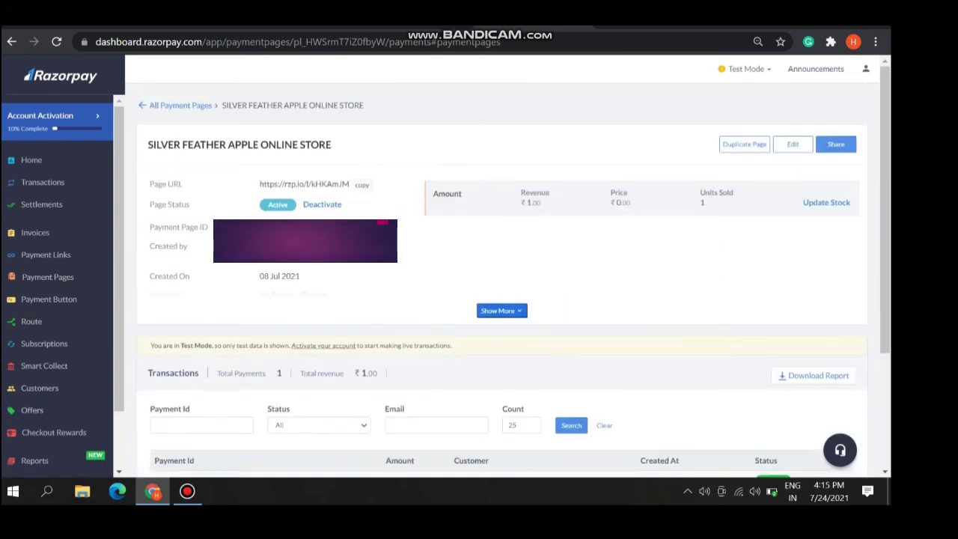
left_click(11, 41)
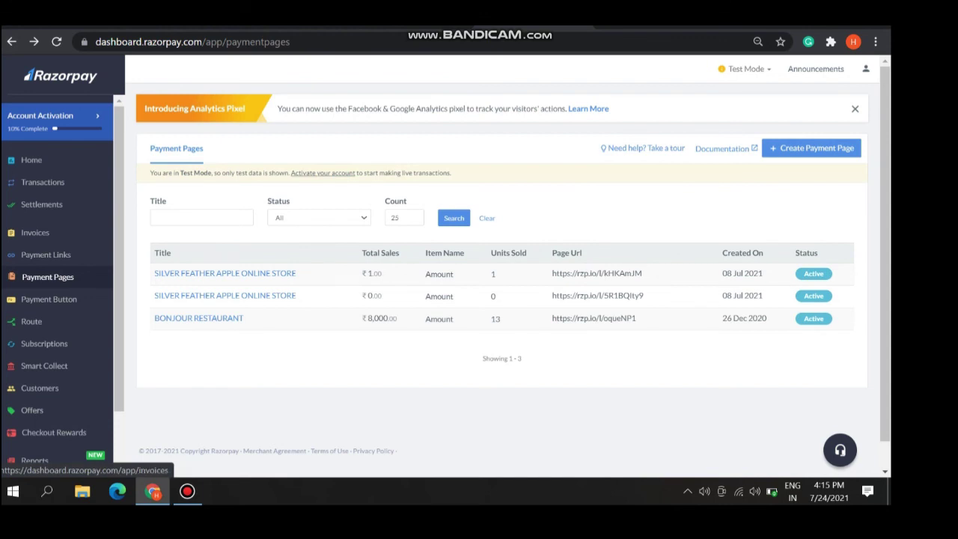
From Invoices, create a blank invoice draft dated Jul 24, 2021 and scroll through the form.
left_click(35, 232)
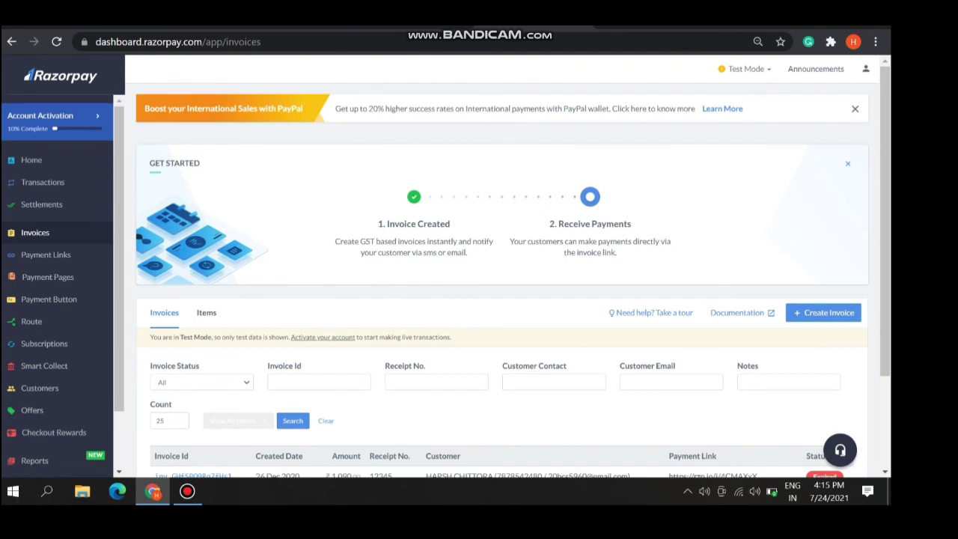
left_click(825, 313)
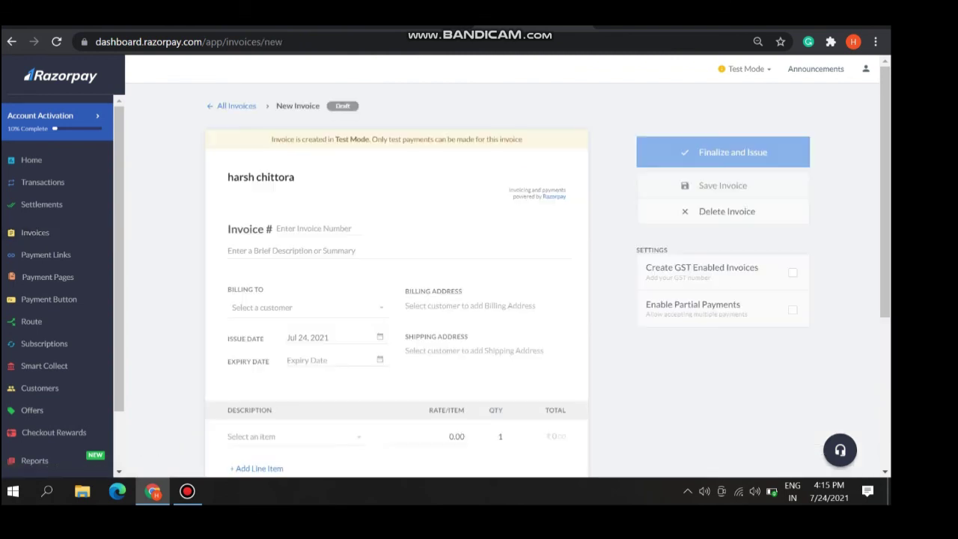
scroll(397, 284, "down", 2)
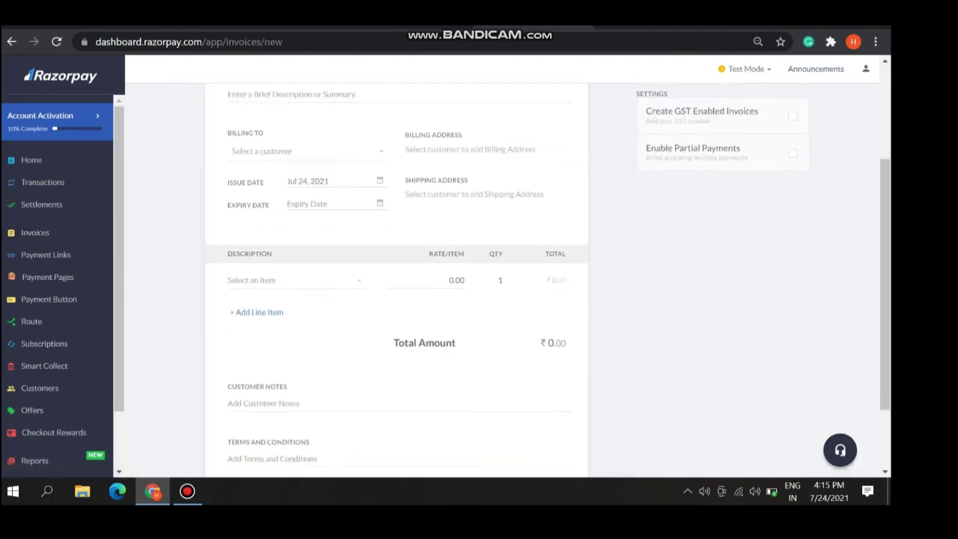
scroll(397, 284, "down", 2)
scroll(397, 284, "up", 3)
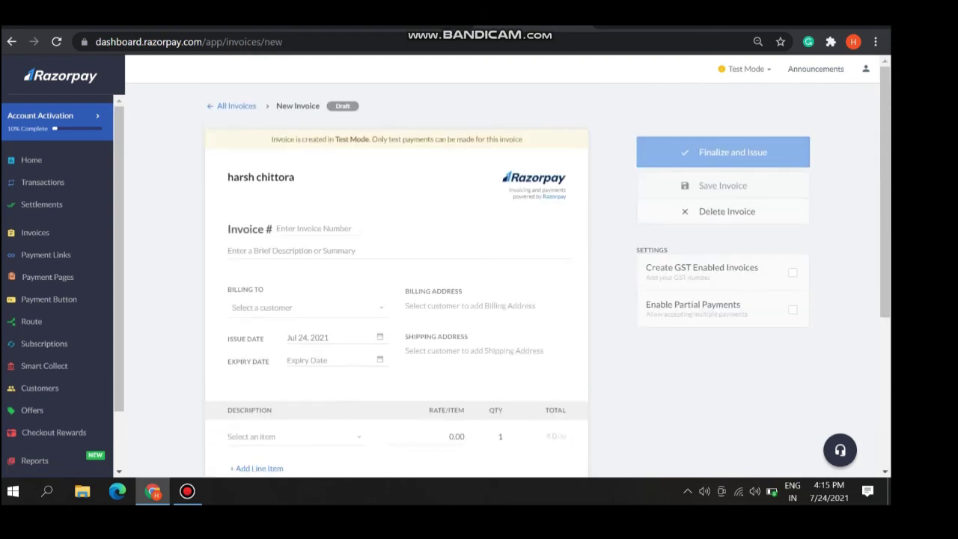
scroll(397, 284, "down", 1)
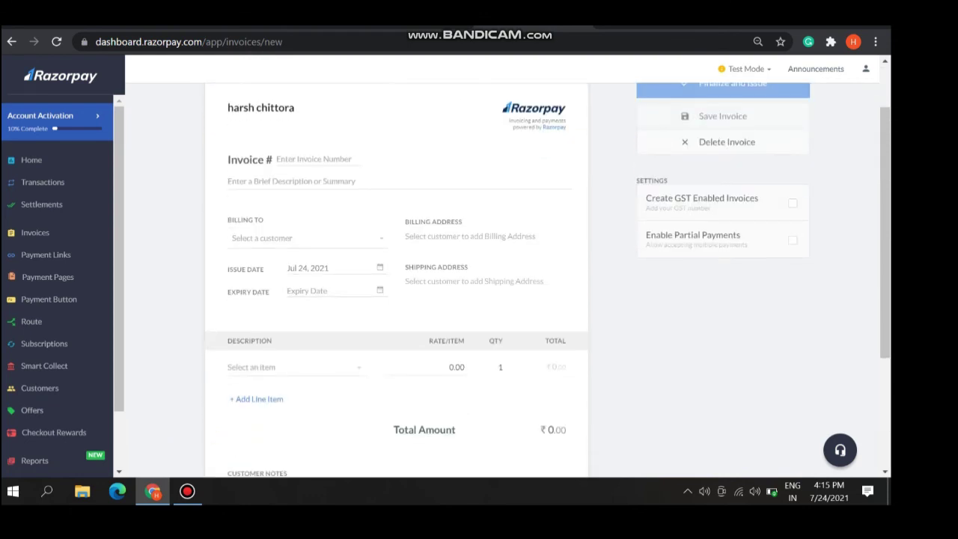
scroll(396, 285, "down", 3)
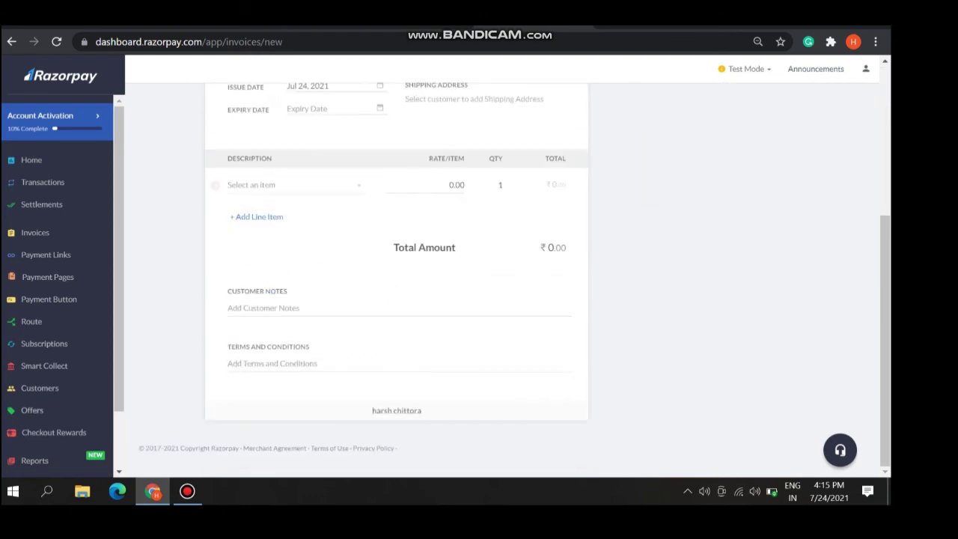